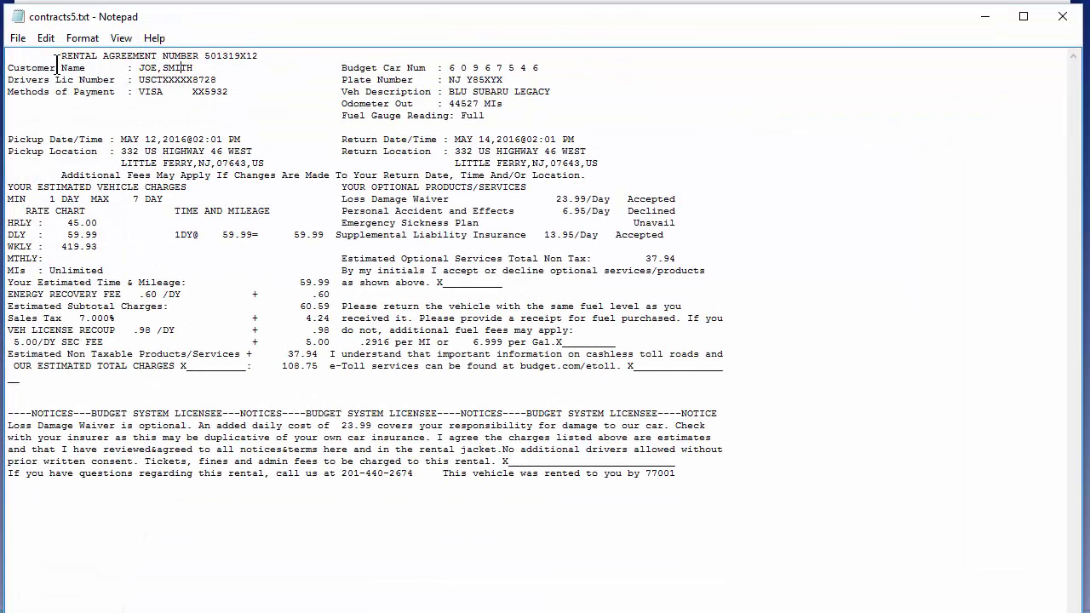
# Step: Print the rental agreement contracts5.txt from Notepad
pyautogui.click(17, 38)
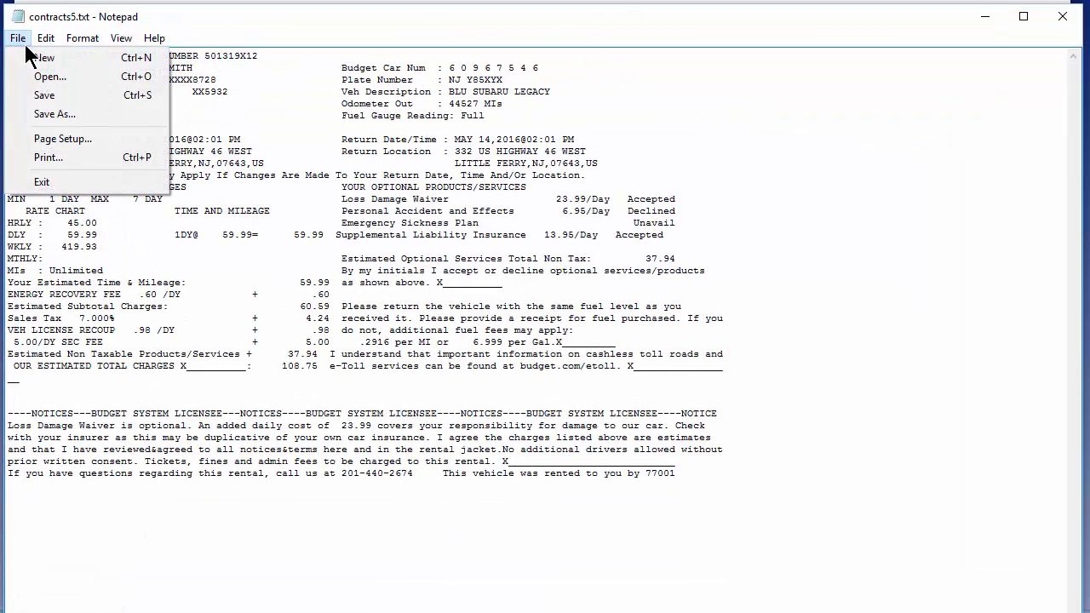
pyautogui.click(48, 158)
pyautogui.click(232, 361)
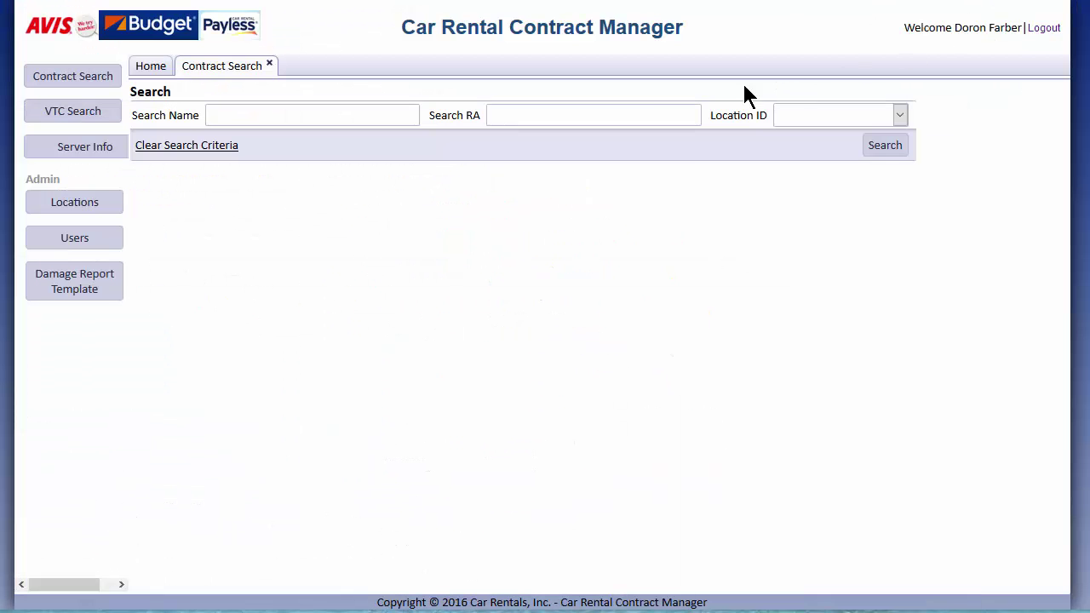
# Step: Switch to Car Rental Contract Manager and paste the rental agreement number as the RA search criterion
pyautogui.rightClick(526, 108)
pyautogui.click(565, 180)
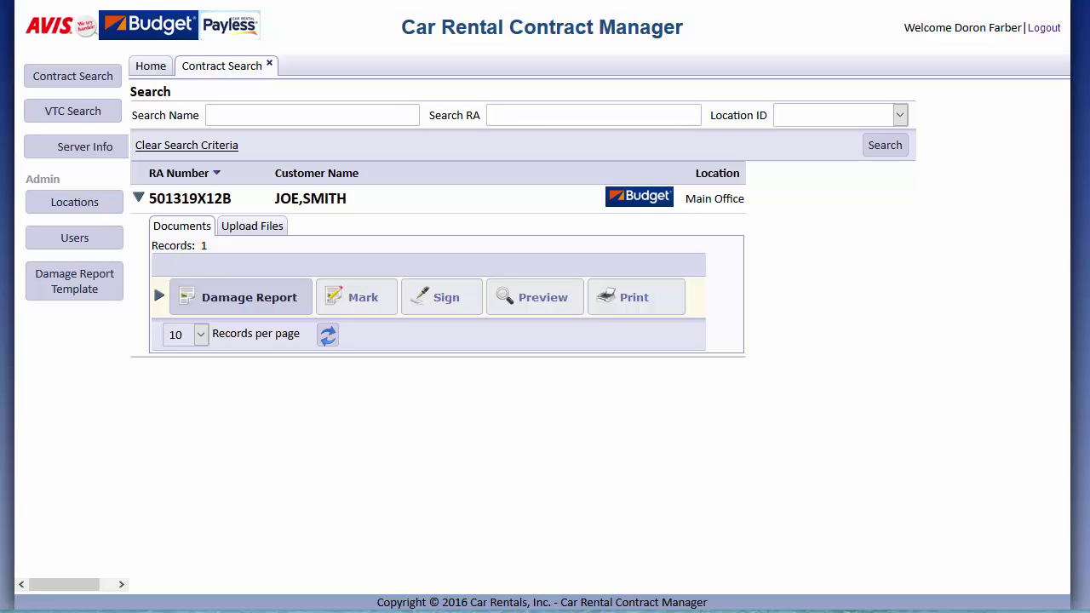
# Step: Submit the contract's damage report with Is Truck set to NO and check-out damage "There is a dent in the driver side door."
pyautogui.click(227, 305)
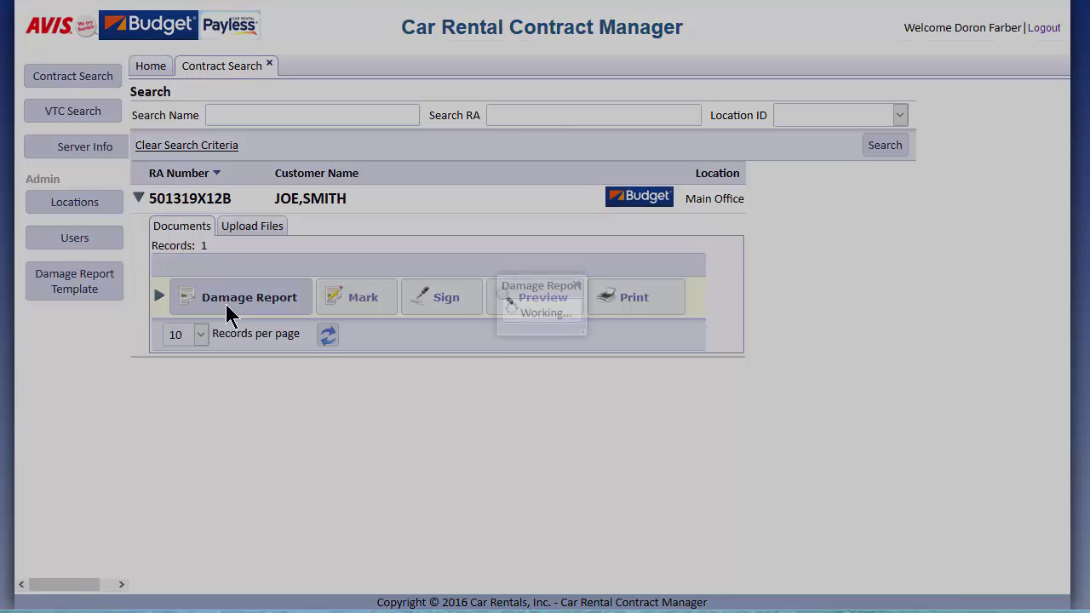
pyautogui.moveTo(632, 284); pyautogui.dragTo(636, 150)
pyautogui.click(594, 179)
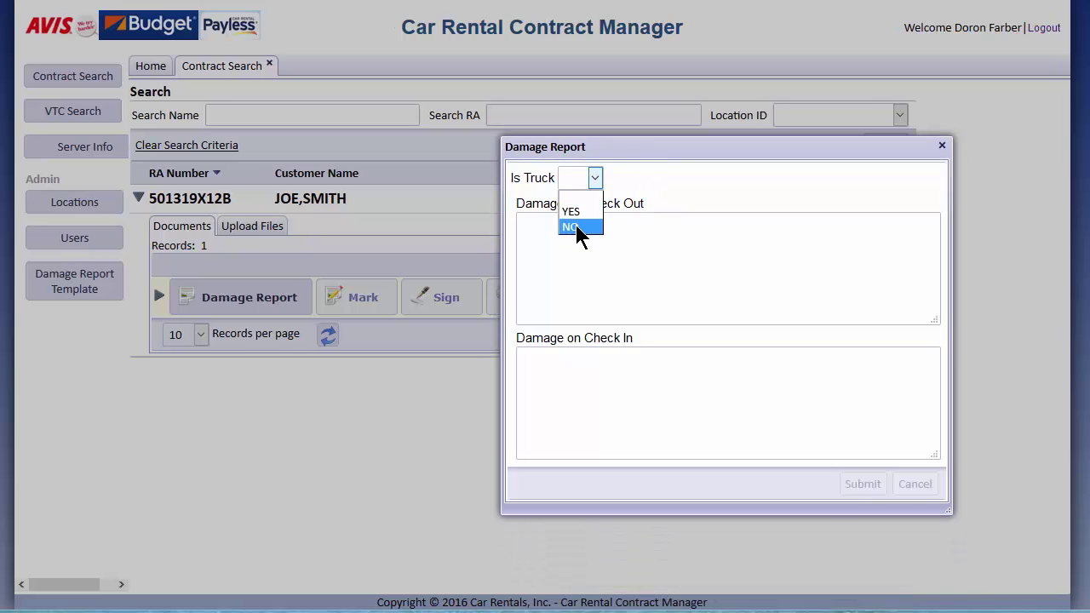
pyautogui.click(575, 228)
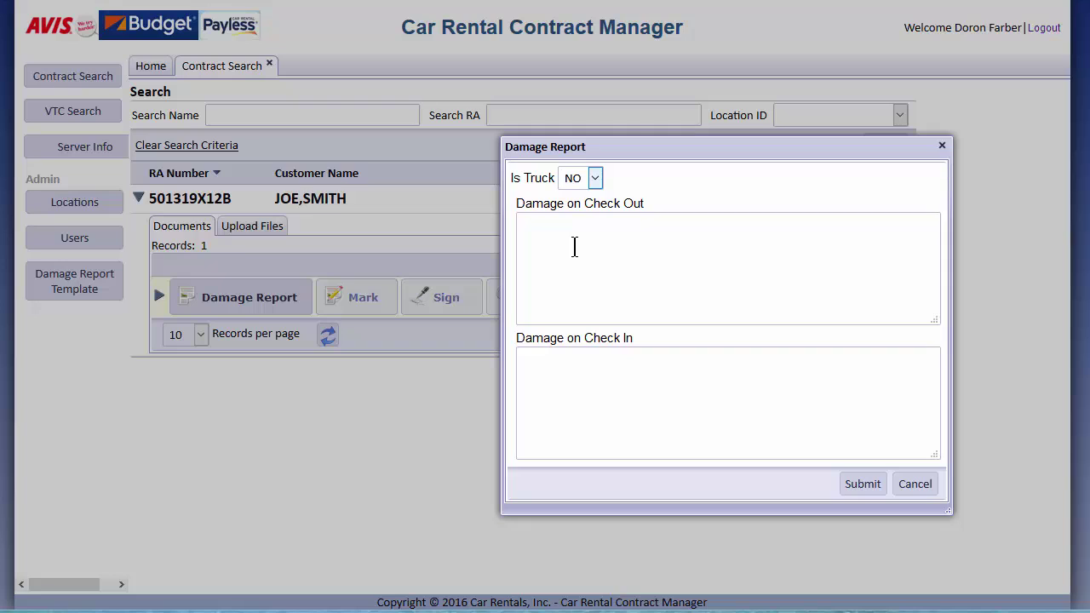
pyautogui.rightClick(526, 221)
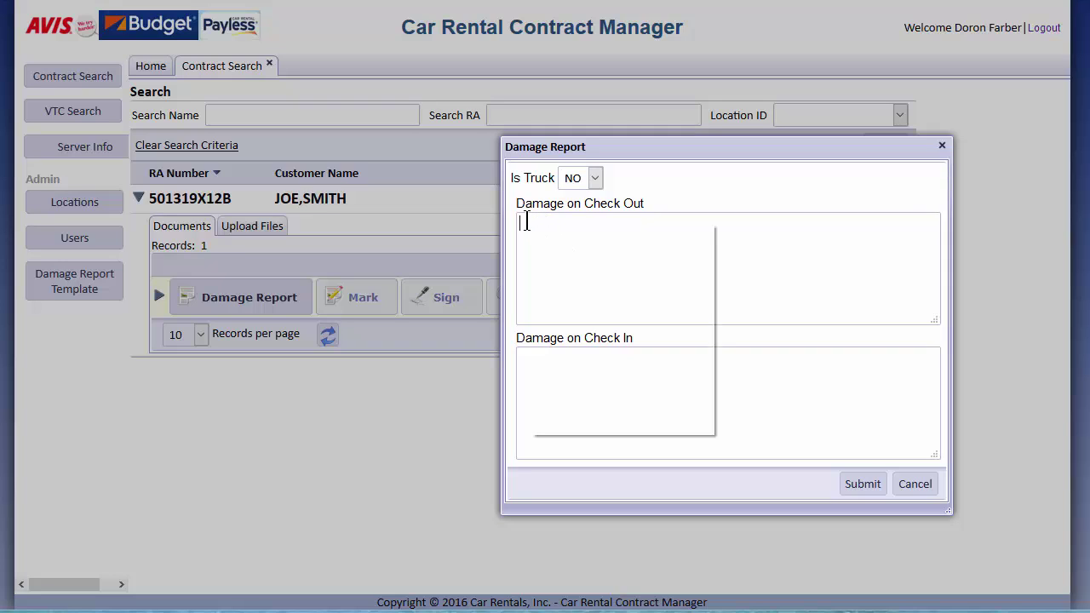
pyautogui.click(571, 296)
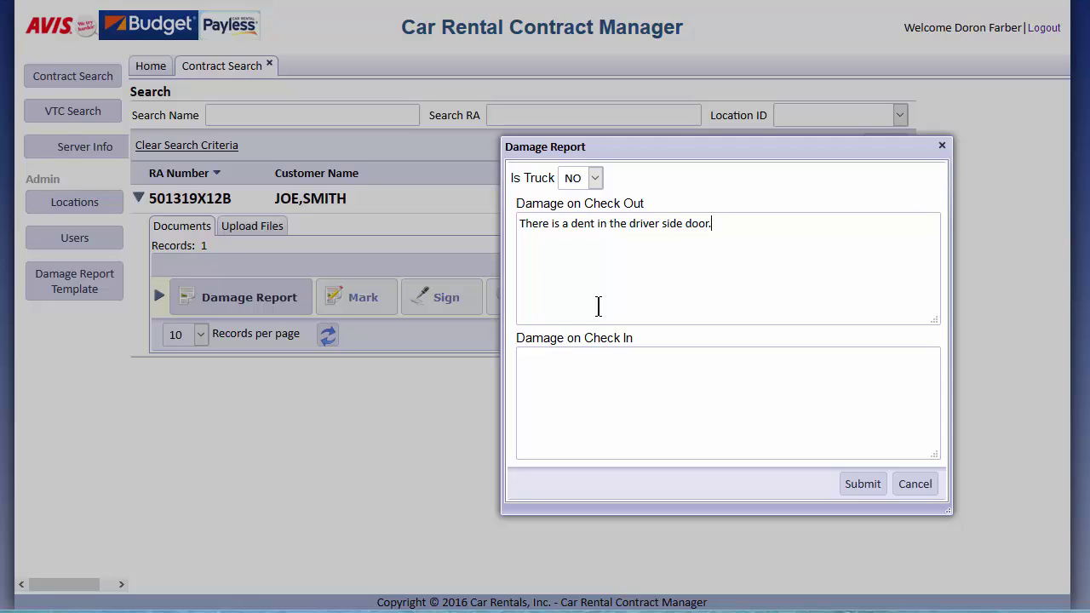
pyautogui.click(842, 486)
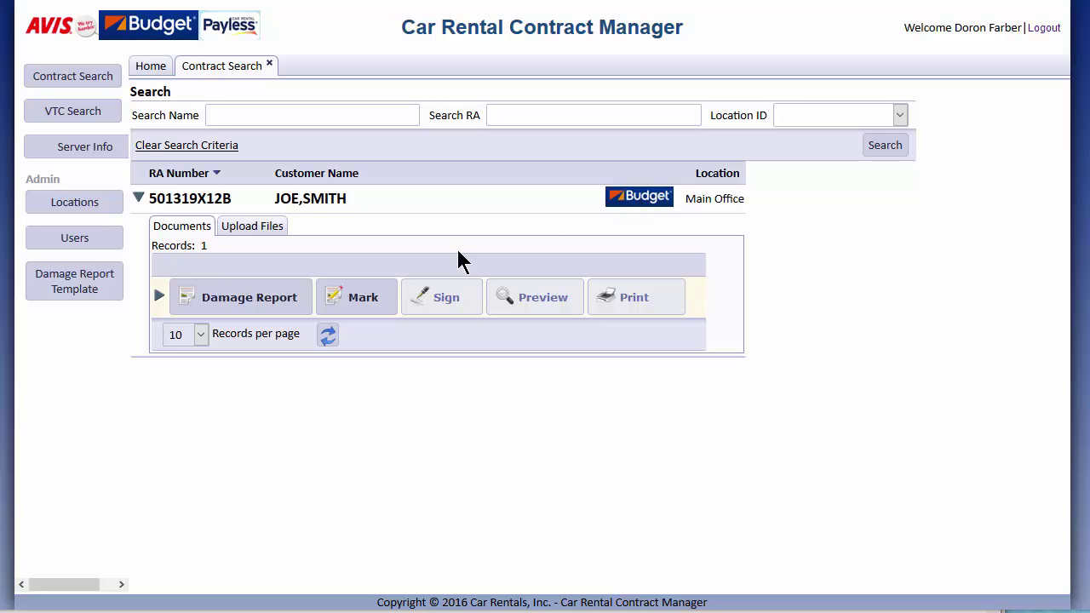
# Step: Mark the contract with red X's at the optional services initials line and the bottom signature line, and finish marking
pyautogui.click(372, 299)
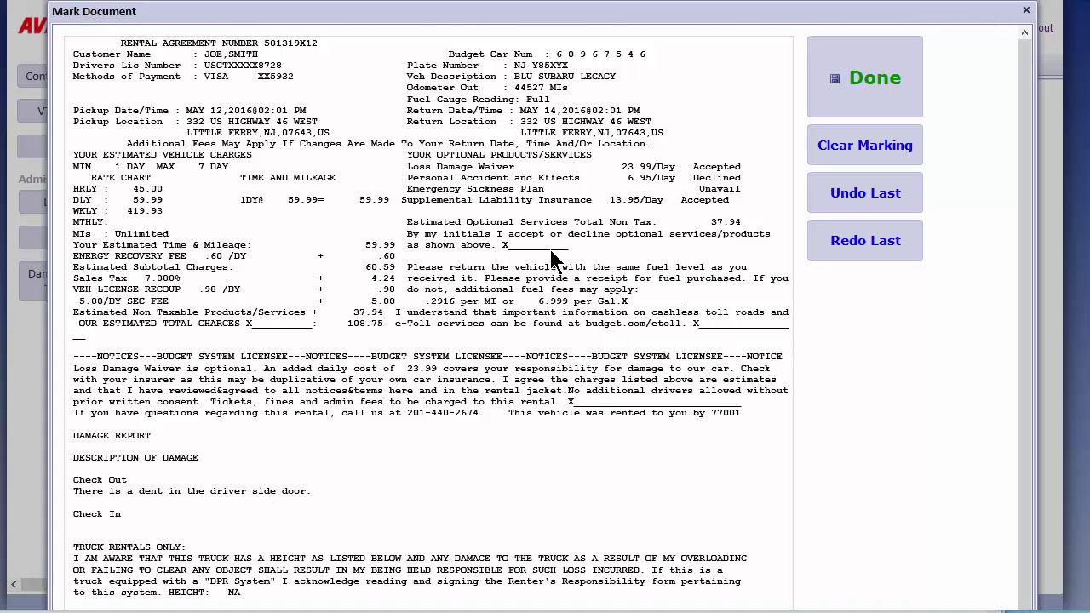
pyautogui.moveTo(528, 209); pyautogui.dragTo(564, 281)
pyautogui.moveTo(569, 205); pyautogui.dragTo(512, 277)
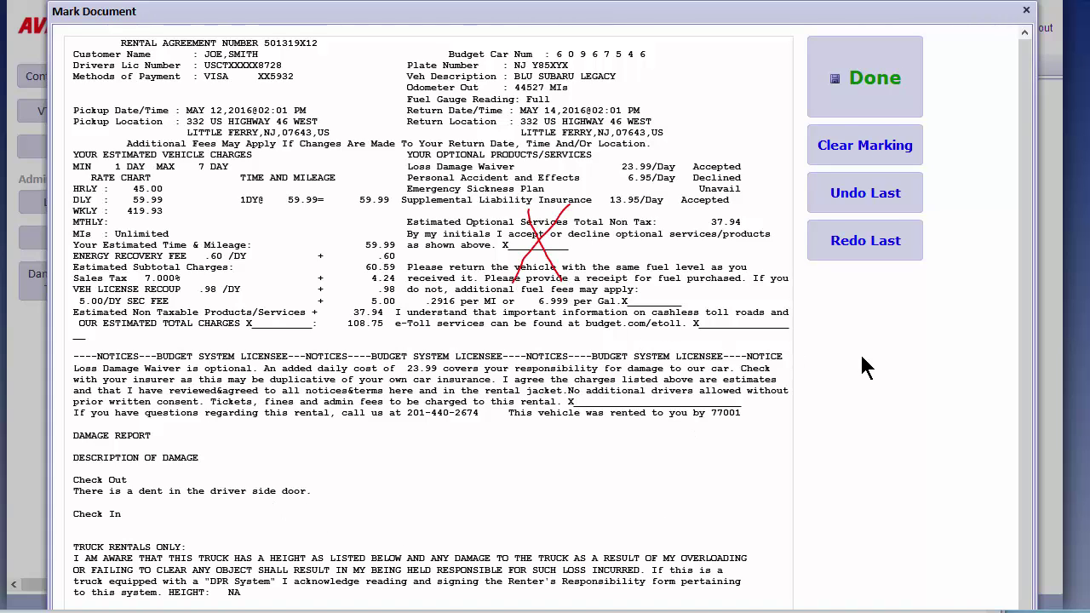
pyautogui.scroll(-3, 859, 366)
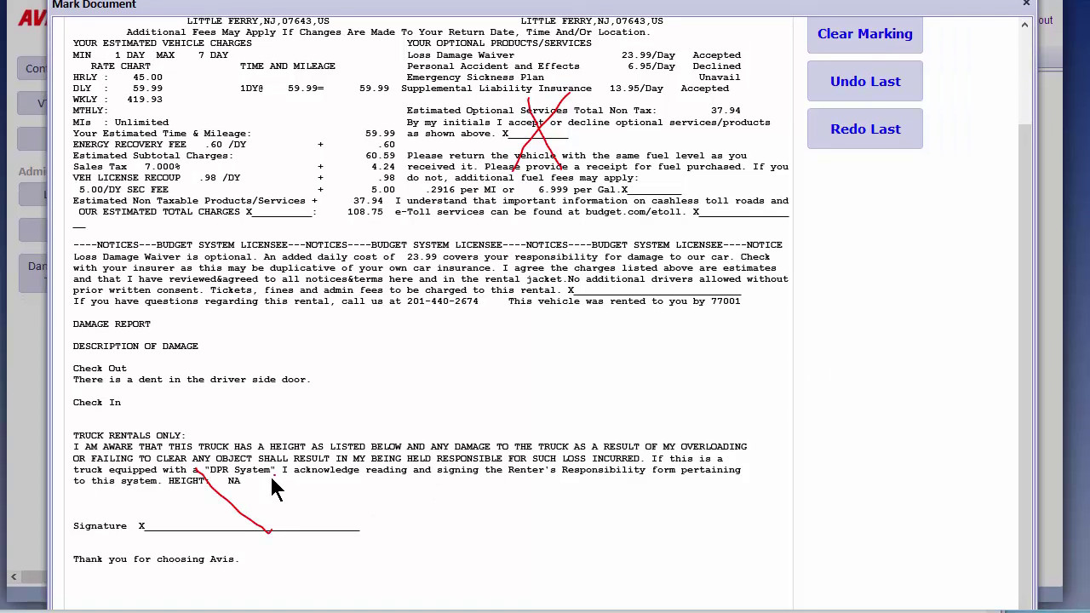
pyautogui.moveTo(272, 477); pyautogui.dragTo(174, 530)
pyautogui.scroll(1, 893, 357)
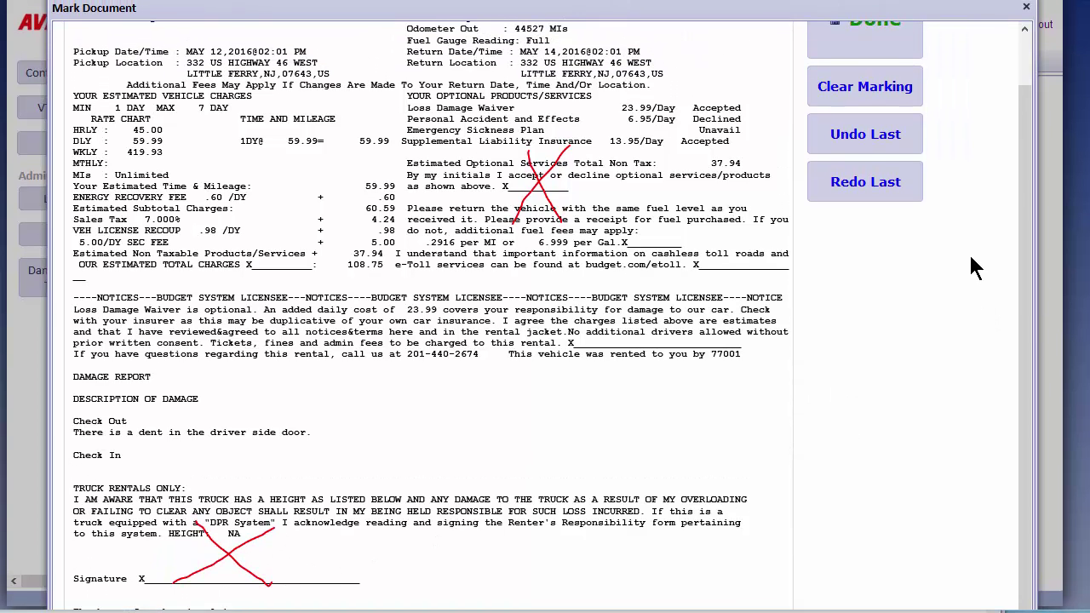
pyautogui.scroll(1, 971, 230)
pyautogui.click(862, 78)
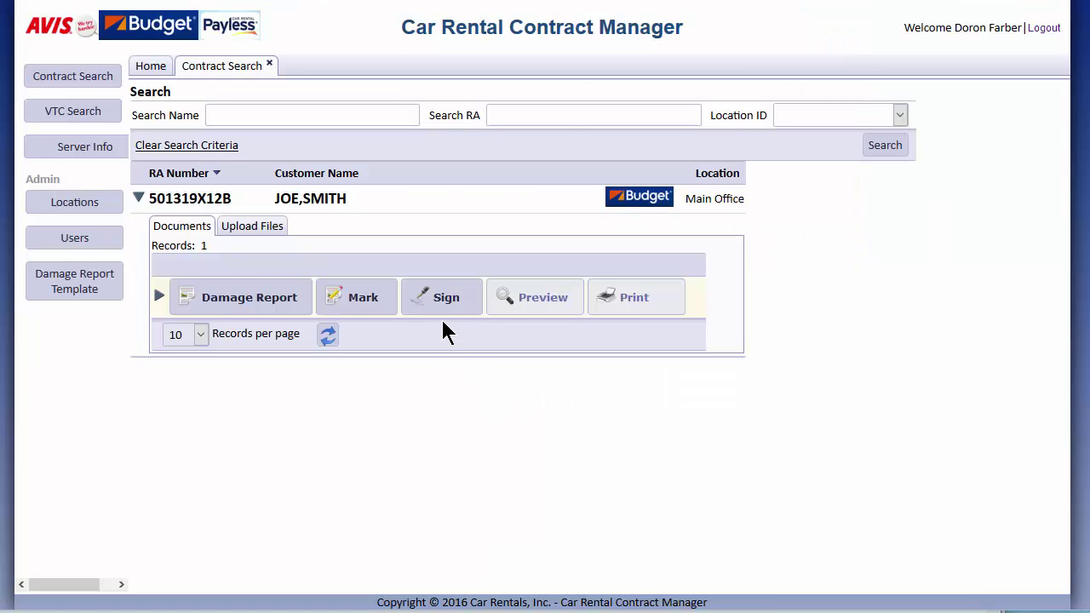
# Step: Open the contract for signing and draw the customer's initials freehand at the red X by the optional services line
pyautogui.click(429, 299)
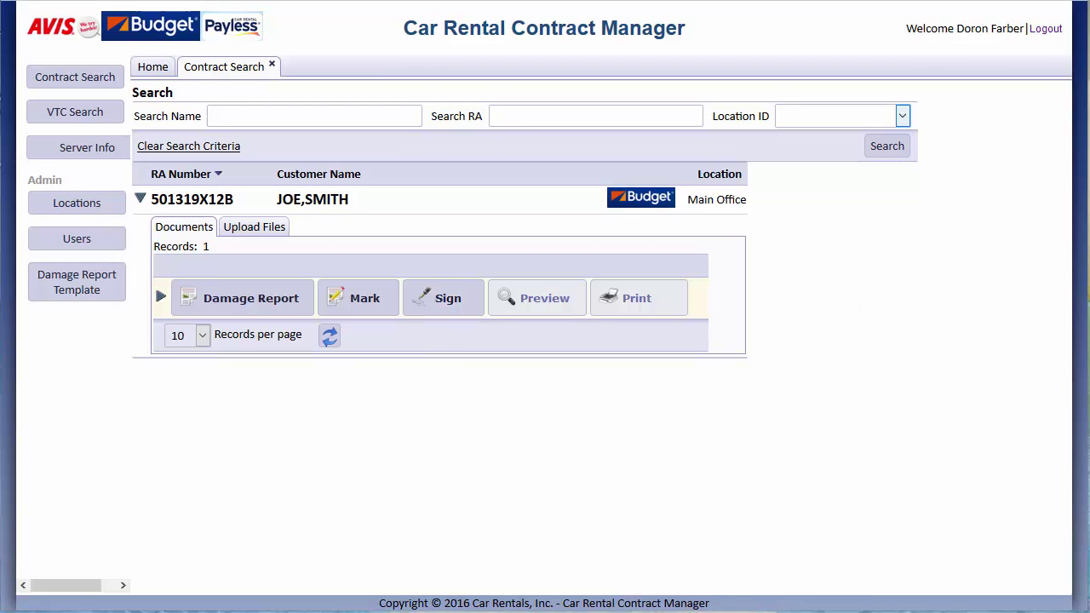
pyautogui.click(442, 299)
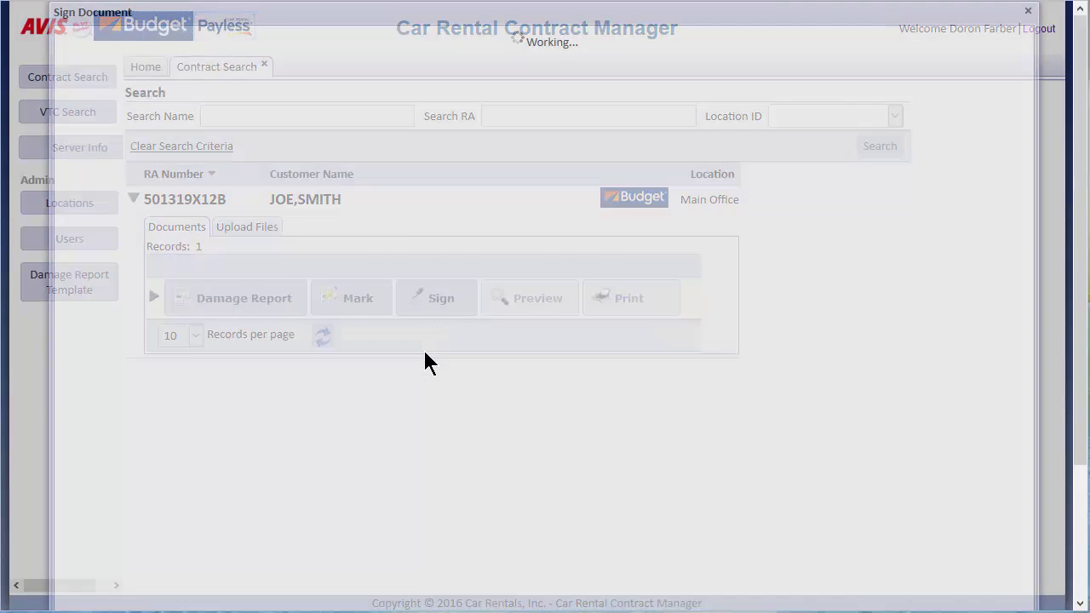
pyautogui.moveTo(1029, 202)
pyautogui.mouseDown()
pyautogui.moveTo(1044, 303)
pyautogui.moveTo(1051, 168)
pyautogui.moveTo(1047, 278)
pyautogui.moveTo(1049, 196)
pyautogui.mouseUp()
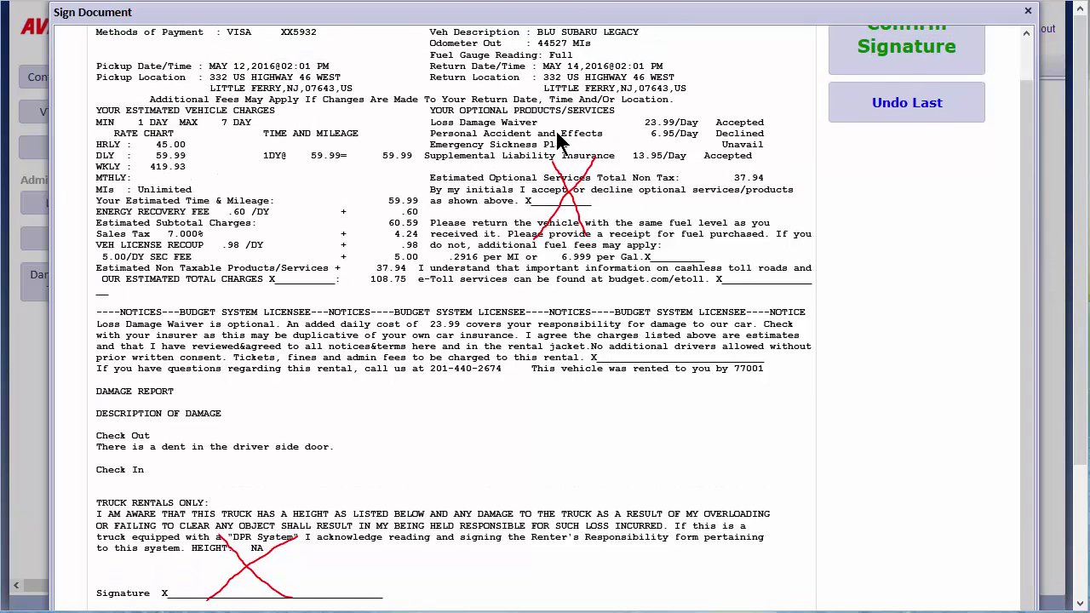
pyautogui.moveTo(556, 133)
pyautogui.mouseDown()
pyautogui.moveTo(484, 253)
pyautogui.moveTo(568, 177)
pyautogui.moveTo(633, 246)
pyautogui.moveTo(623, 245)
pyautogui.mouseUp()
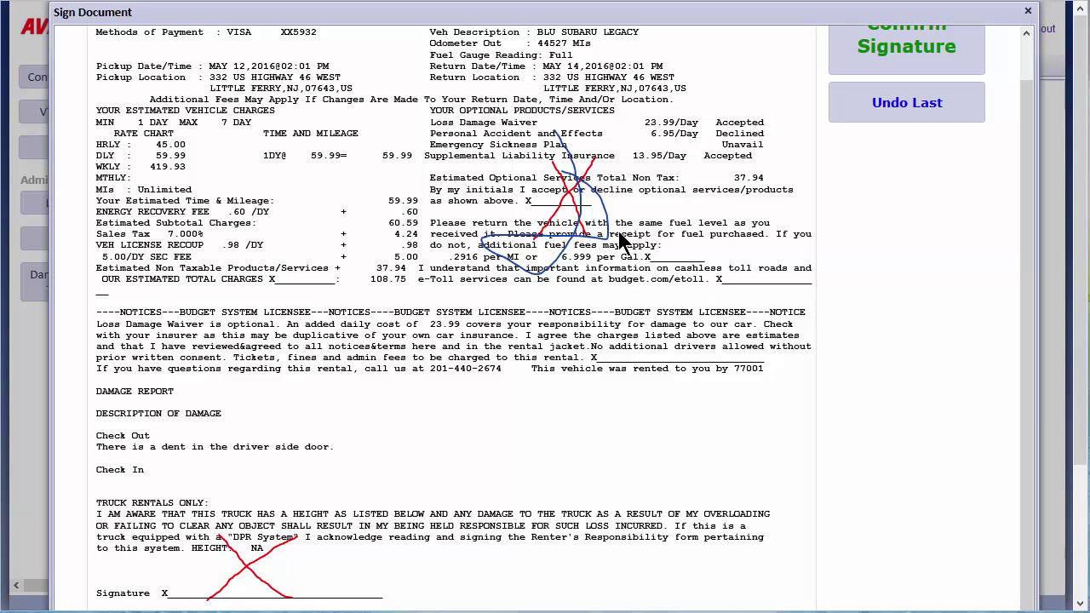
pyautogui.moveTo(656, 189)
pyautogui.mouseDown()
pyautogui.moveTo(656, 247)
pyautogui.moveTo(696, 271)
pyautogui.moveTo(688, 245)
pyautogui.moveTo(723, 257)
pyautogui.mouseUp()
# Step: Draw the signature freehand over the red X at the contract's bottom Signature line and confirm the signature
pyautogui.scroll(-2, 1015, 183)
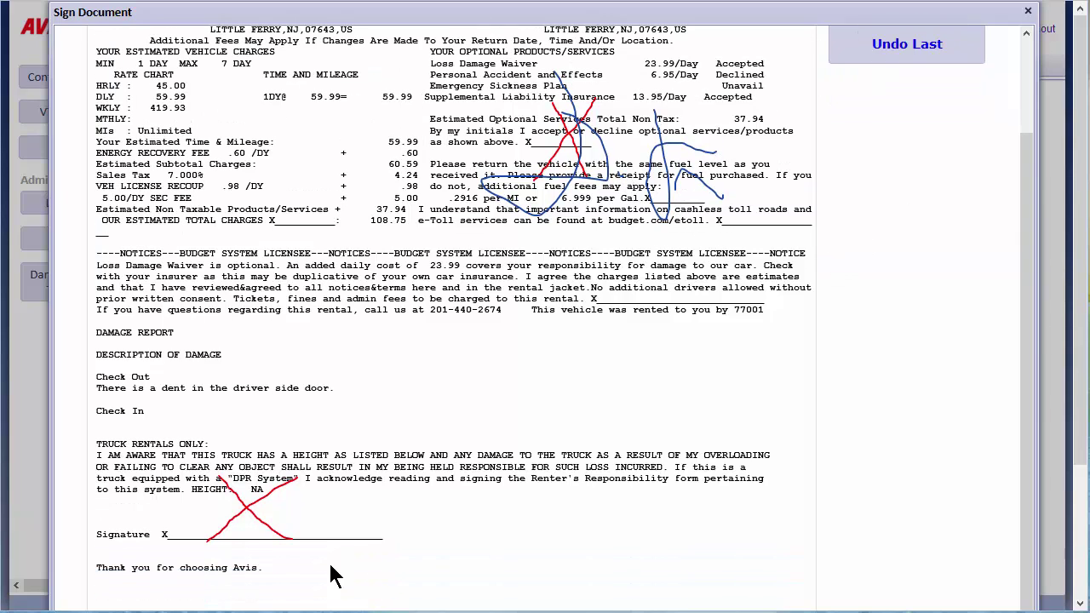
pyautogui.moveTo(260, 436)
pyautogui.mouseDown()
pyautogui.moveTo(216, 544)
pyautogui.moveTo(324, 511)
pyautogui.moveTo(237, 468)
pyautogui.mouseUp()
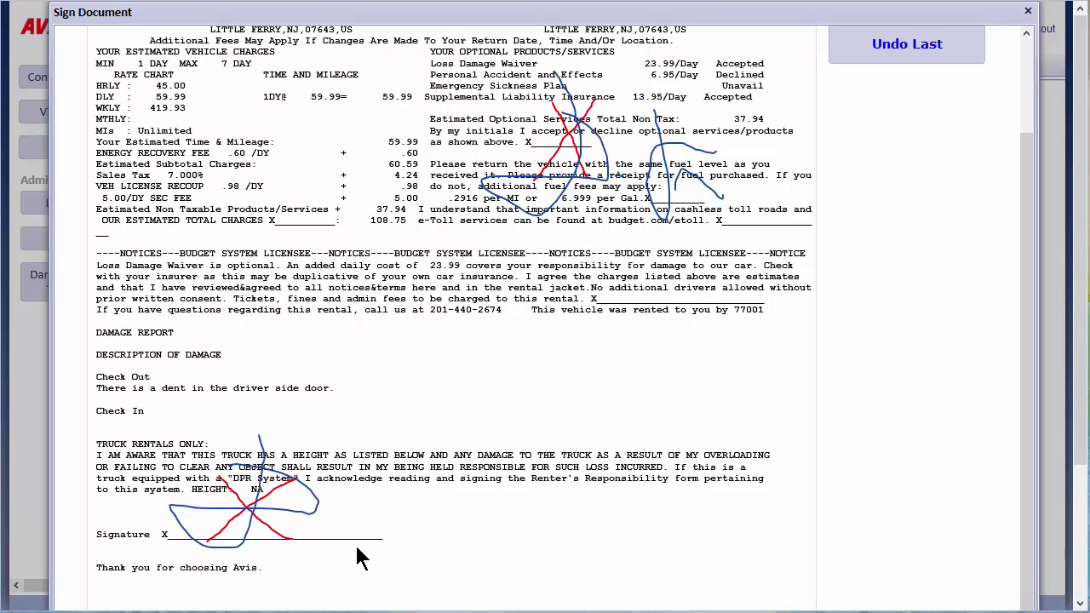
pyautogui.click(332, 517)
pyautogui.moveTo(351, 535)
pyautogui.mouseDown()
pyautogui.moveTo(366, 466)
pyautogui.moveTo(464, 491)
pyautogui.mouseUp()
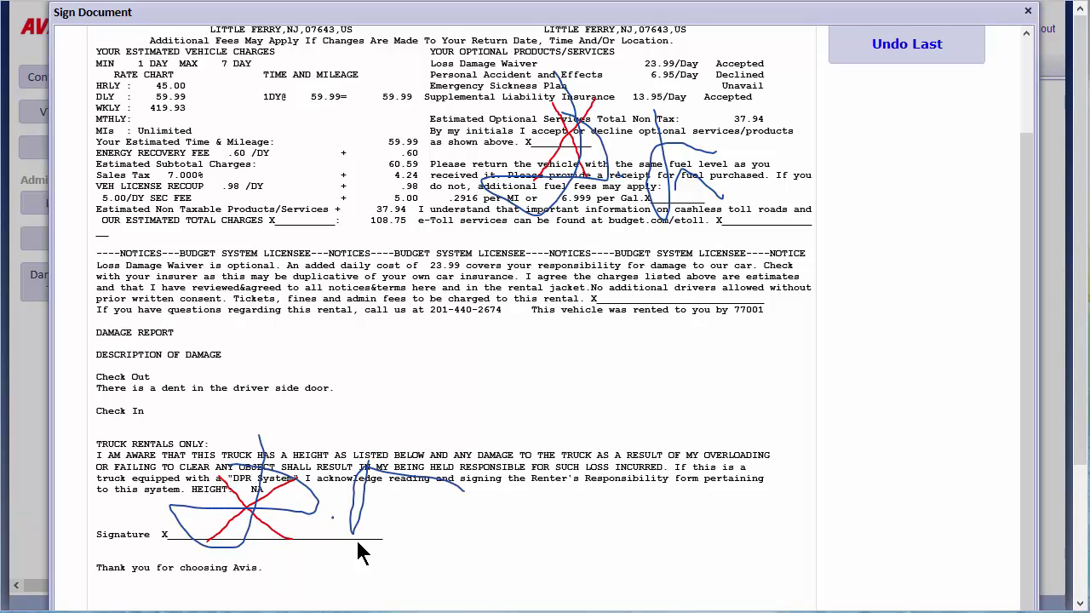
pyautogui.moveTo(1026, 308); pyautogui.dragTo(1028, 153)
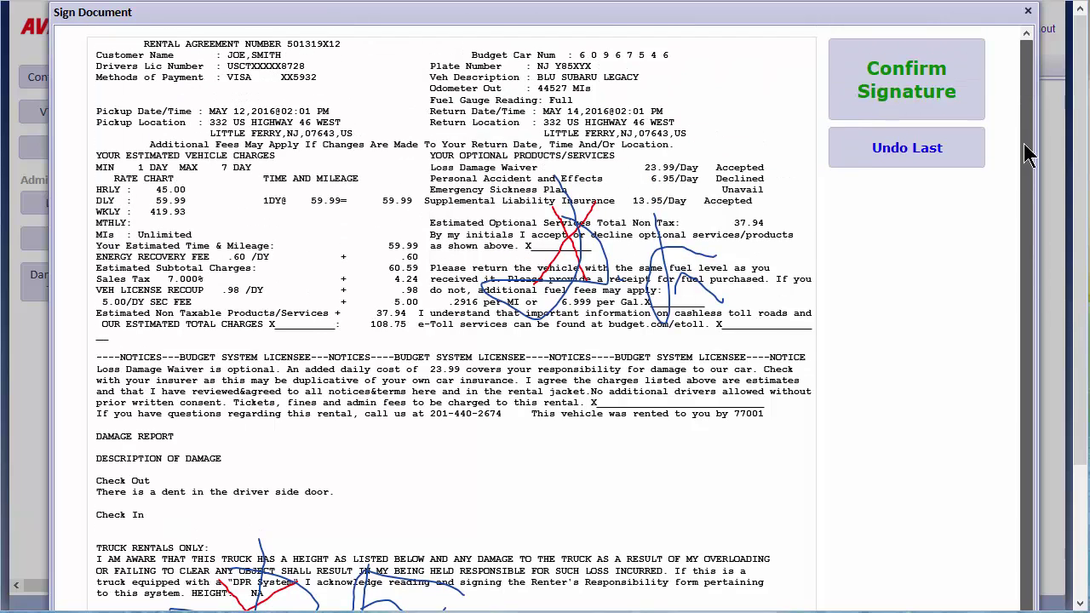
pyautogui.click(935, 81)
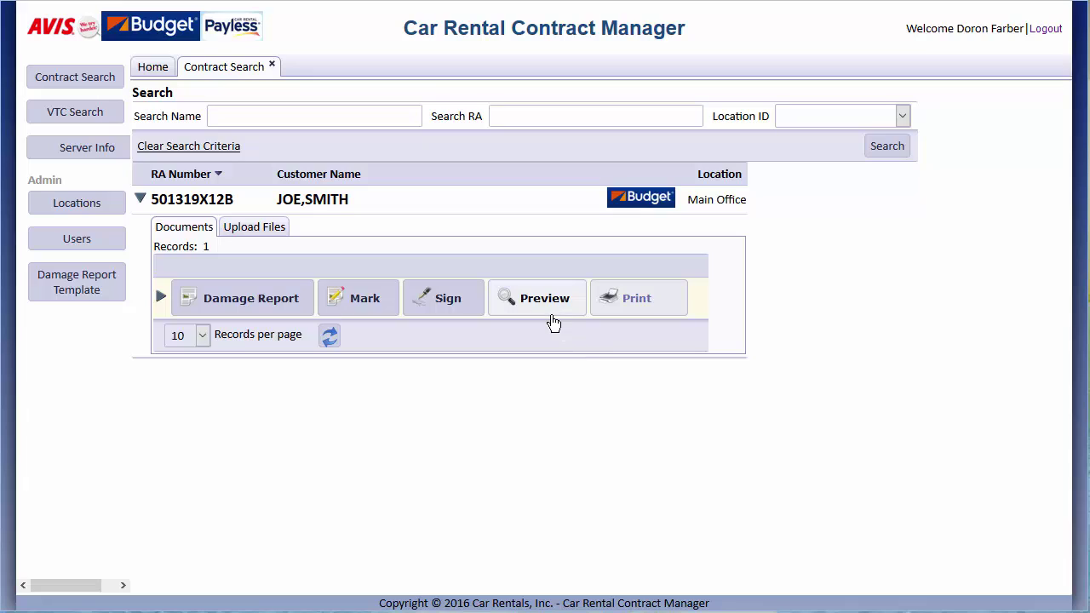
# Step: Preview the signed contract and approve the signature as valid
pyautogui.click(545, 300)
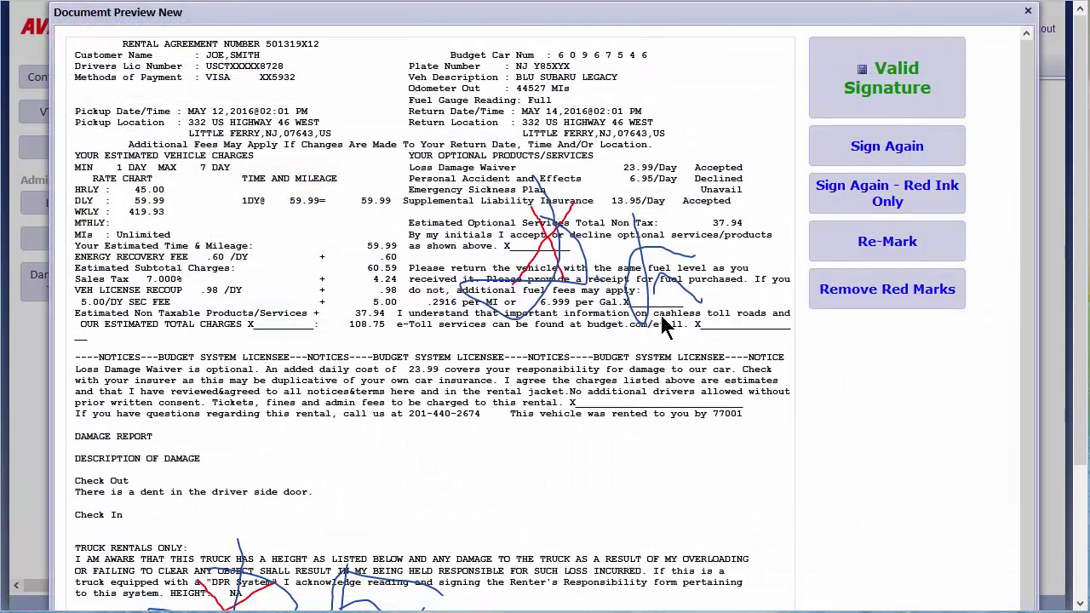
pyautogui.moveTo(1030, 170)
pyautogui.mouseDown()
pyautogui.moveTo(1036, 296)
pyautogui.moveTo(1032, 161)
pyautogui.moveTo(1026, 253)
pyautogui.moveTo(1024, 217)
pyautogui.moveTo(1037, 144)
pyautogui.mouseUp()
pyautogui.click(924, 88)
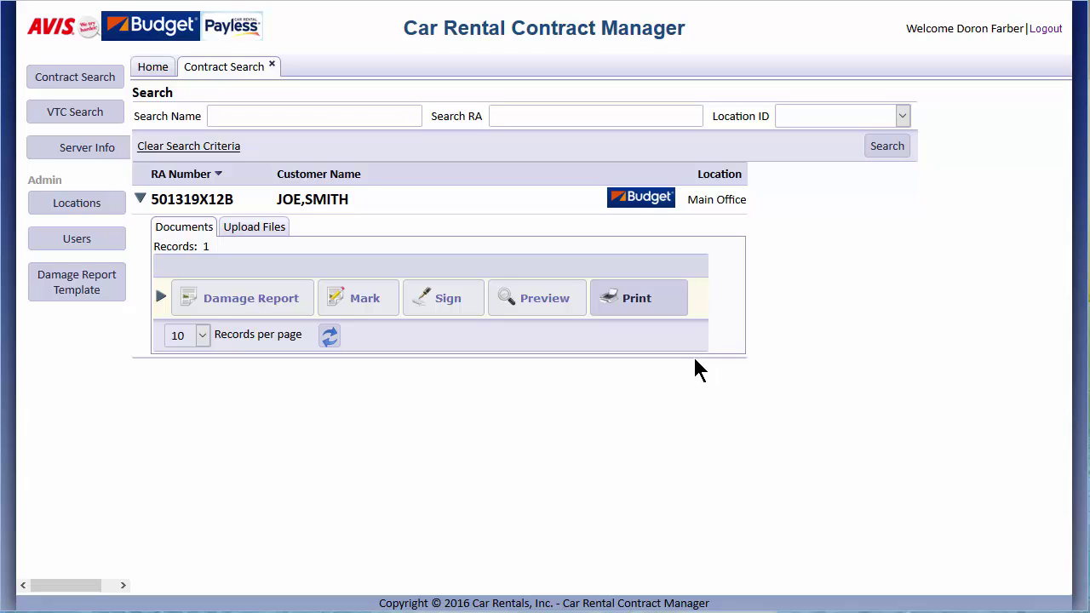
# Step: Open the print version of the signed contract and review its logo, agreement details, damage report and signatures
pyautogui.click(660, 308)
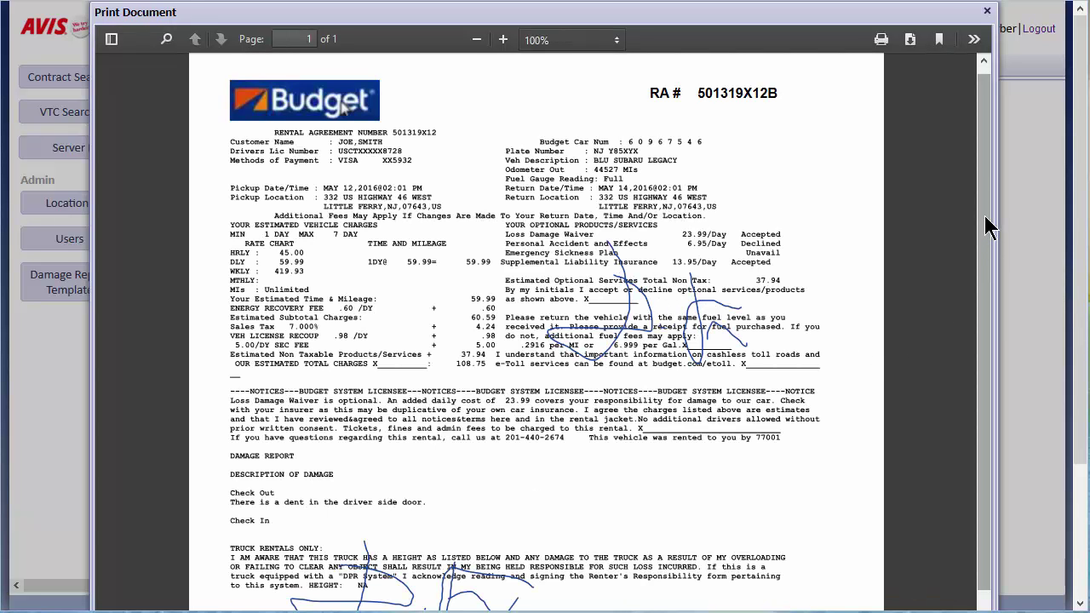
pyautogui.moveTo(984, 215)
pyautogui.mouseDown()
pyautogui.moveTo(992, 383)
pyautogui.moveTo(1002, 190)
pyautogui.mouseUp()
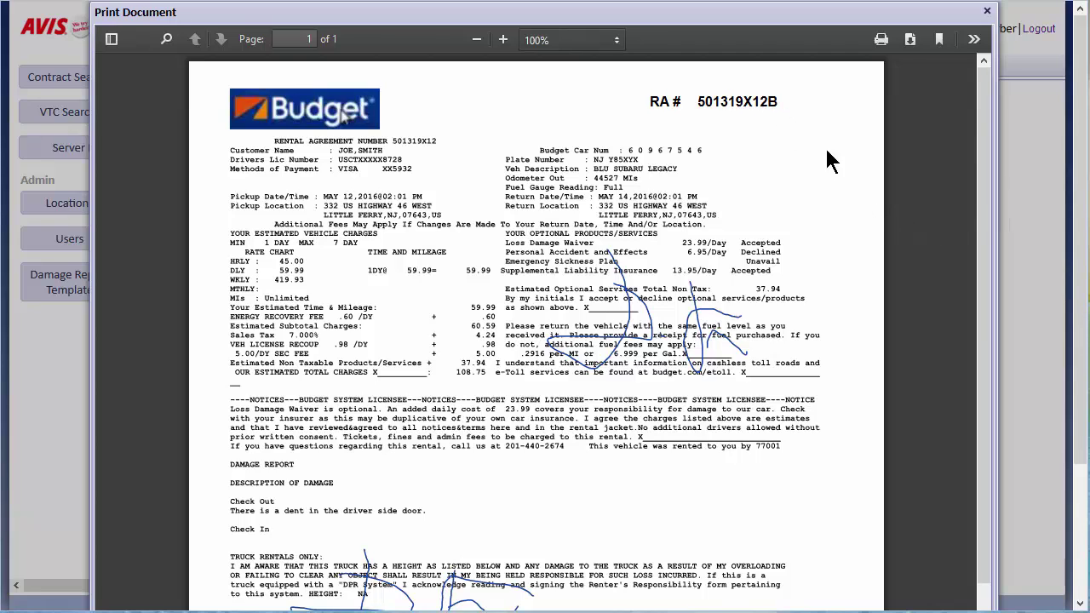
pyautogui.moveTo(987, 237)
pyautogui.mouseDown()
pyautogui.moveTo(1004, 386)
pyautogui.moveTo(986, 174)
pyautogui.mouseUp()
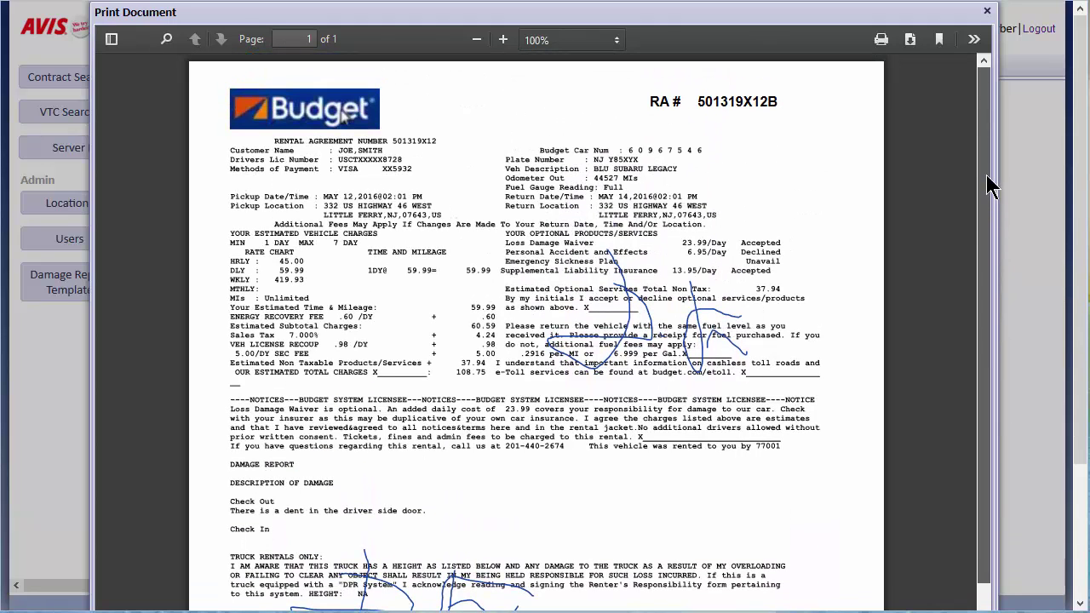
pyautogui.scroll(-1, 344, 117)
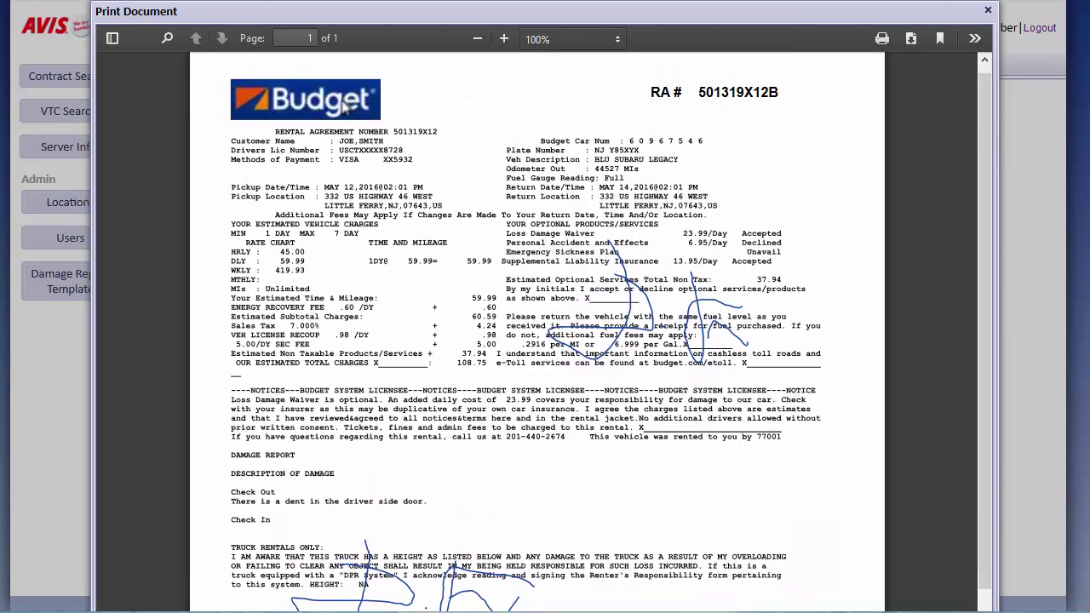